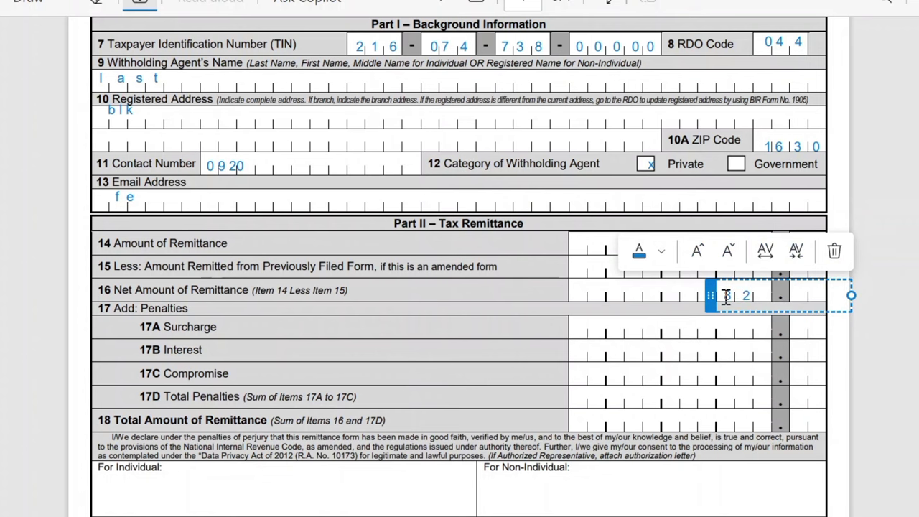
Correct the Item 16 Net Amount so it reads 842.11.
{"action": "key", "text": "BackSpace"}
{"action": "type", "text": "4 2  1 1"}
{"action": "left_click", "coordinate": [722, 388]}
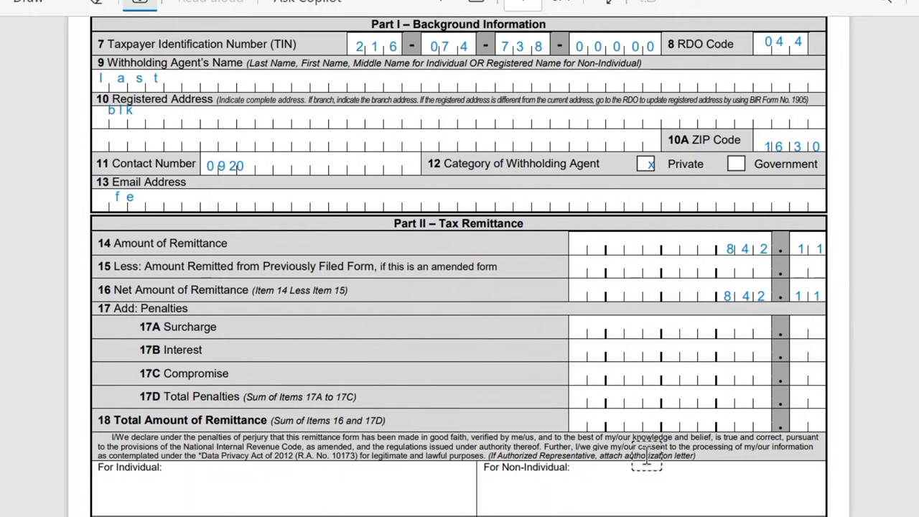
Enter 842.11 as the Item 18 Total Amount of Remittance.
{"action": "left_click", "coordinate": [734, 420]}
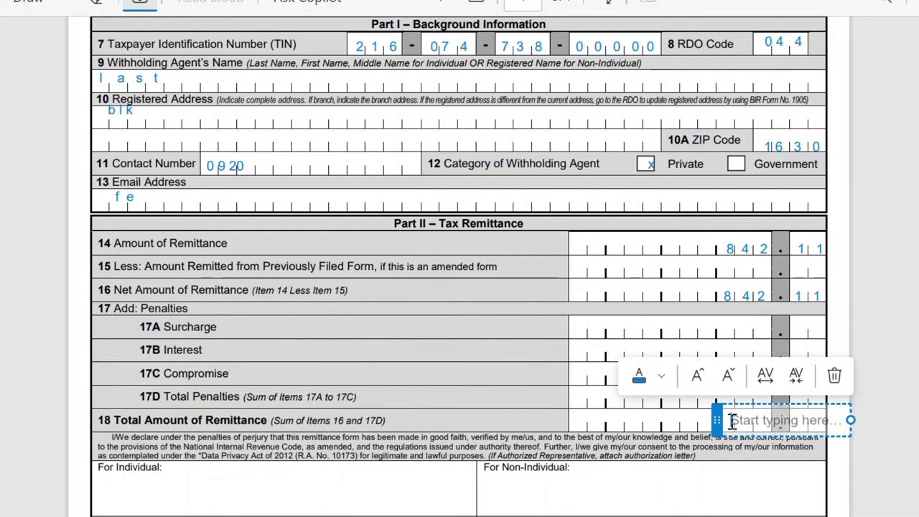
{"action": "type", "text": "8"}
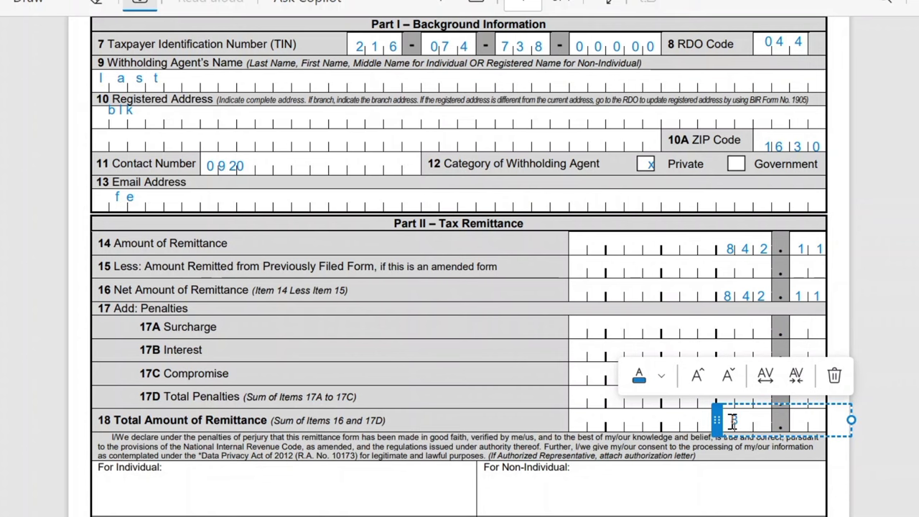
{"action": "type", "text": " 4 2     1  1"}
{"action": "left_click", "coordinate": [678, 468]}
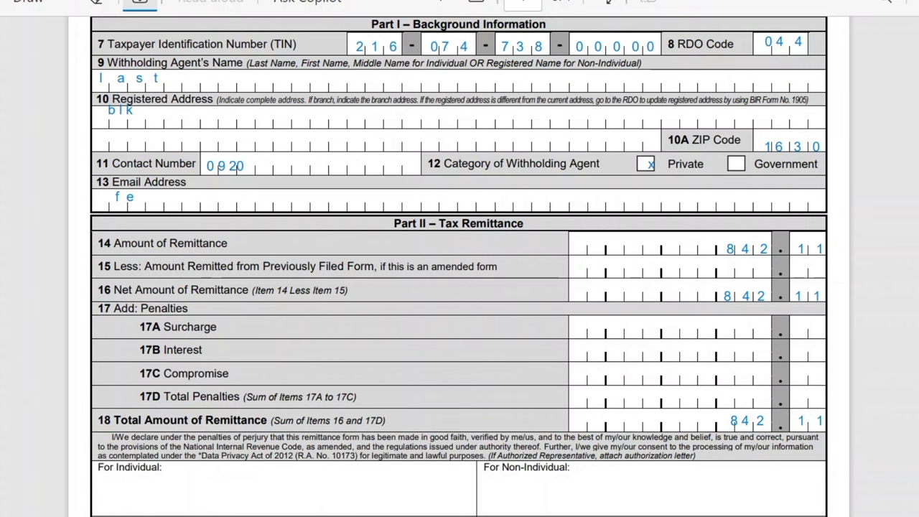
{"action": "scroll", "coordinate": [460, 288], "scroll_direction": "down", "scroll_amount": 4}
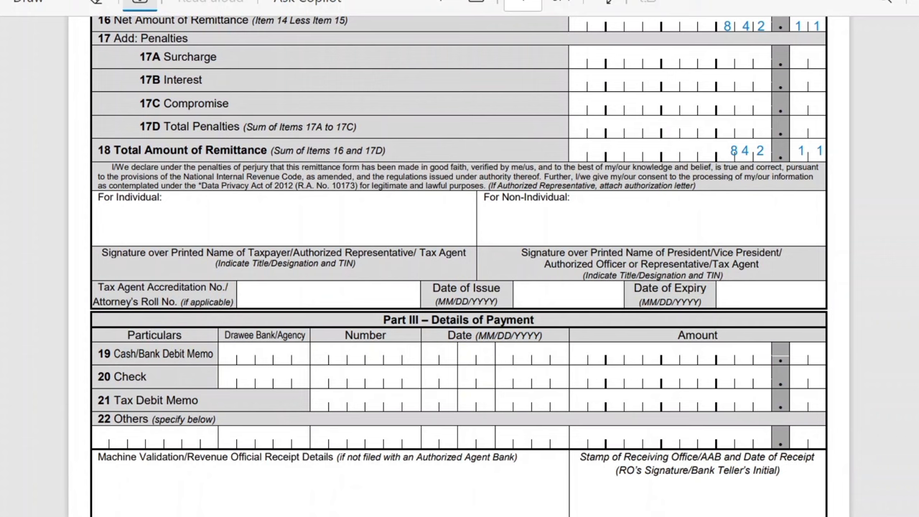
Add the text 'Taxpayer' in the For Individual signature area.
{"action": "left_click", "coordinate": [173, 222]}
{"action": "type", "text": "Taxpa"}
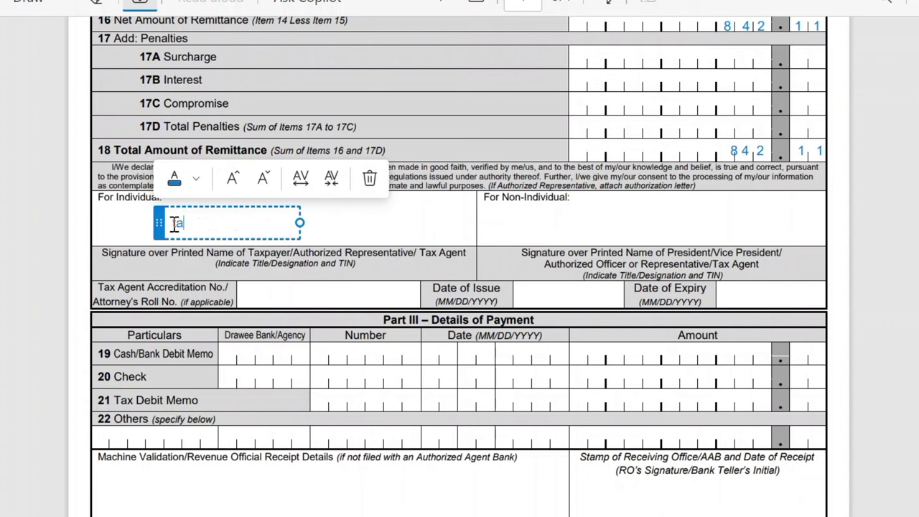
{"action": "type", "text": "yer"}
{"action": "left_click", "coordinate": [341, 263]}
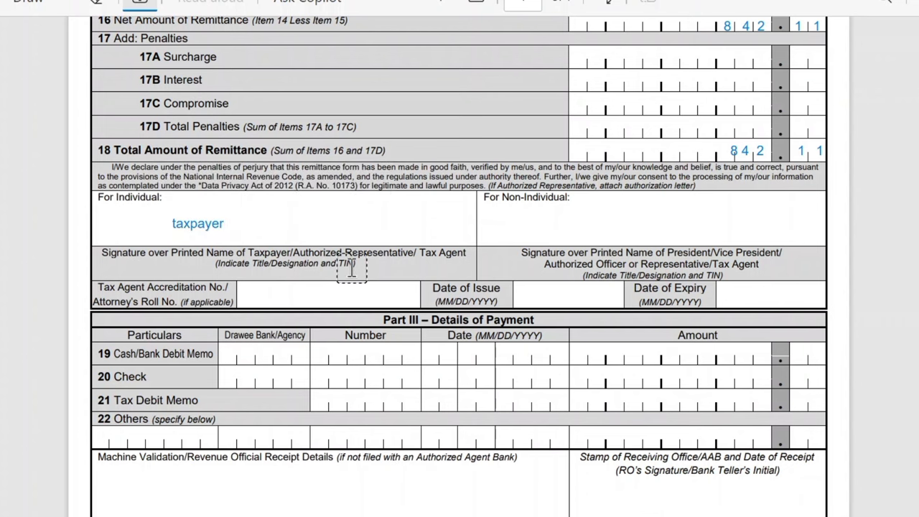
Enter 842.11 in Item 19's Amount cell, leaving Drawee Bank empty.
{"action": "left_click", "coordinate": [267, 348]}
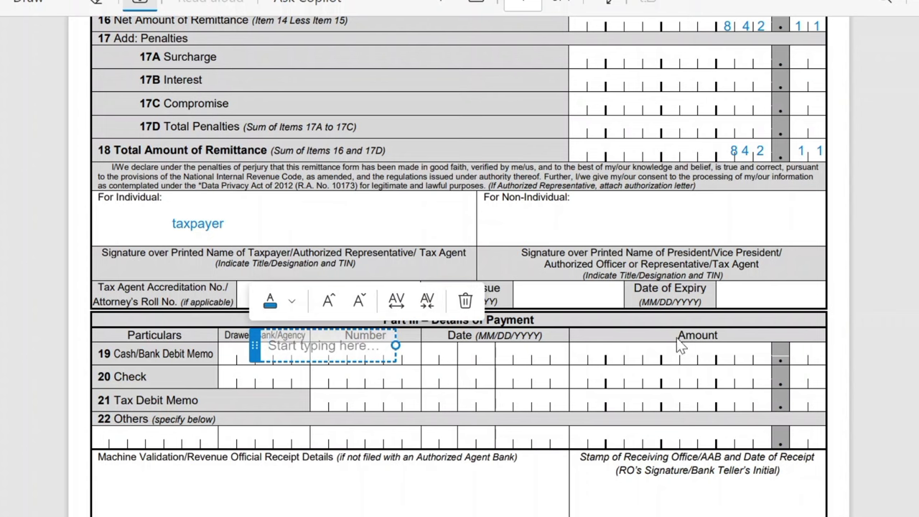
{"action": "left_click", "coordinate": [721, 370]}
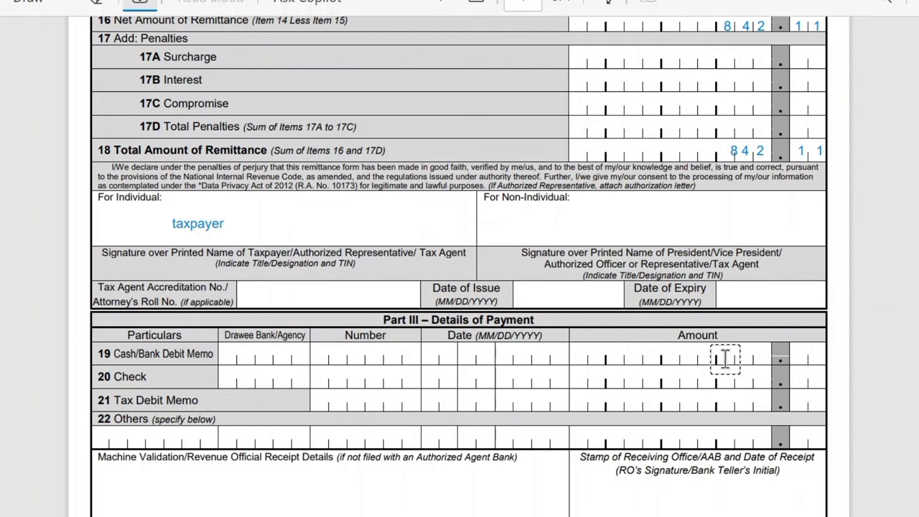
{"action": "left_click", "coordinate": [726, 359]}
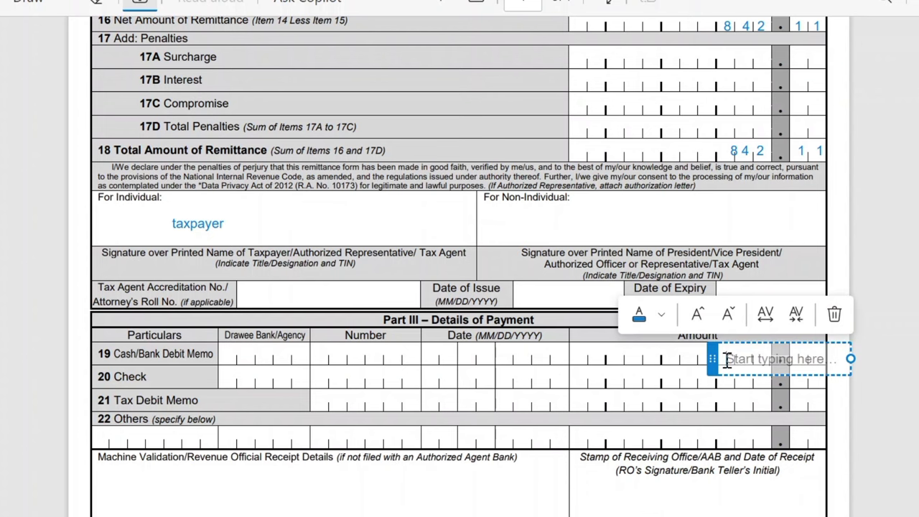
{"action": "type", "text": "8 "}
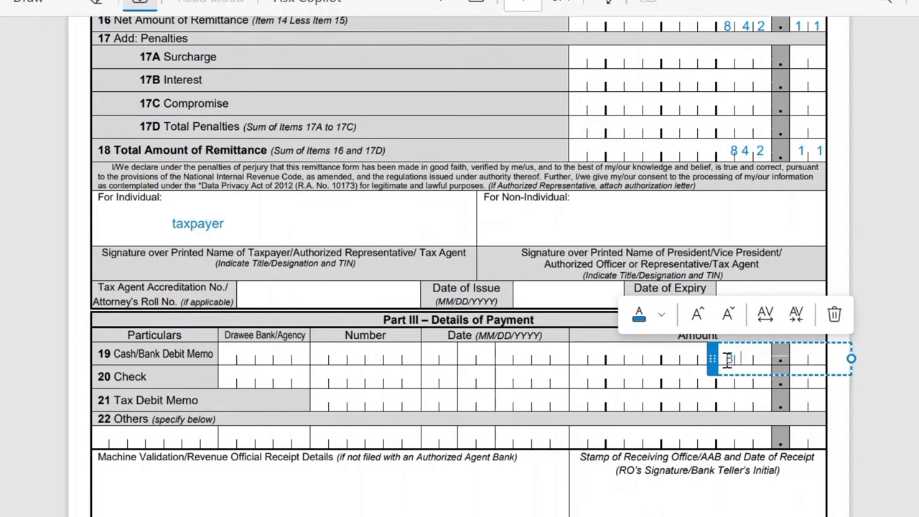
{"action": "type", "text": "4 2    1  1"}
{"action": "left_click", "coordinate": [699, 438]}
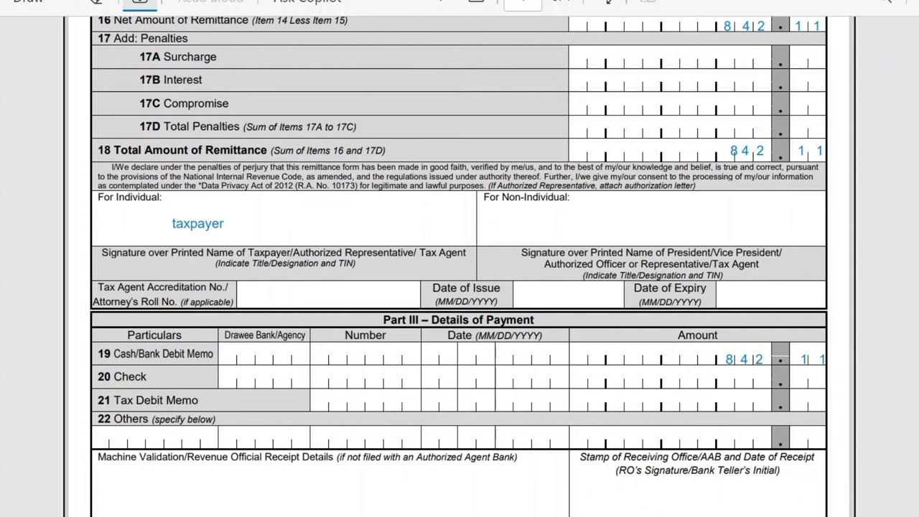
{"action": "scroll", "coordinate": [776, 156], "scroll_direction": "up", "scroll_amount": 6}
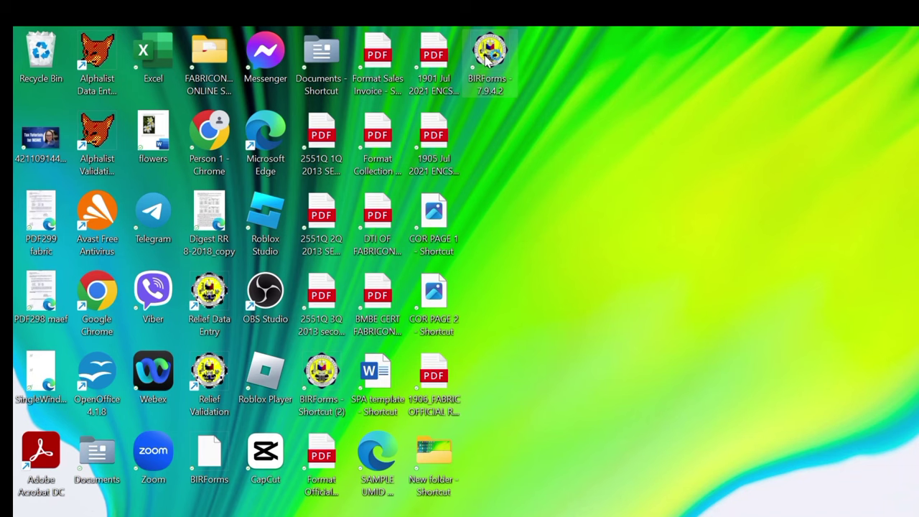
Launch Offline eBIRForms Package 7.9.4.2 from the BIRForms desktop shortcut.
{"action": "double_click", "coordinate": [489, 57]}
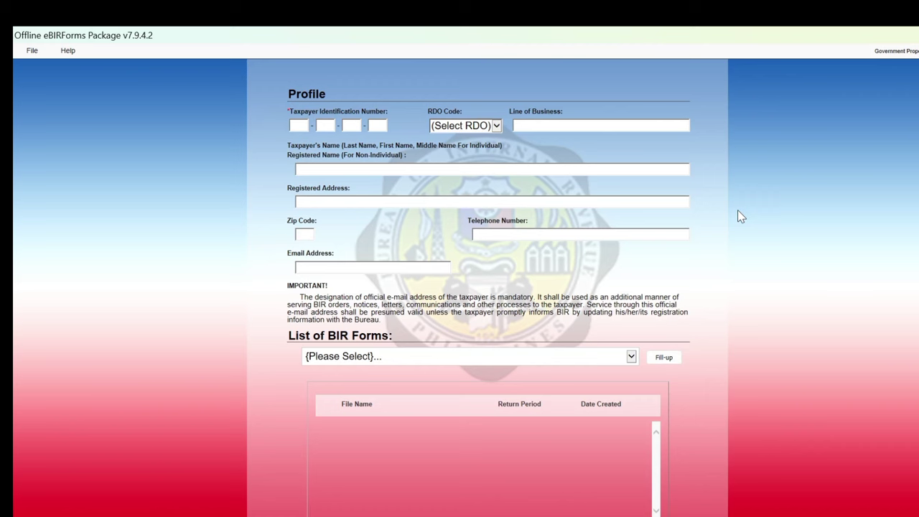
Fill the taxpayer profile: TIN, RDO 044, PRINTING SERVICE, name, address, zip 1630, contacts.
{"action": "left_click", "coordinate": [299, 123]}
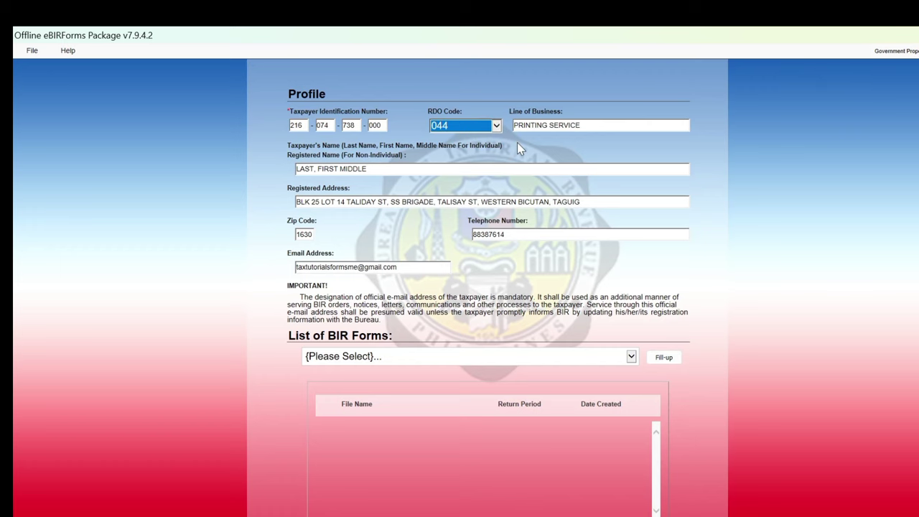
{"action": "key", "text": "Tab"}
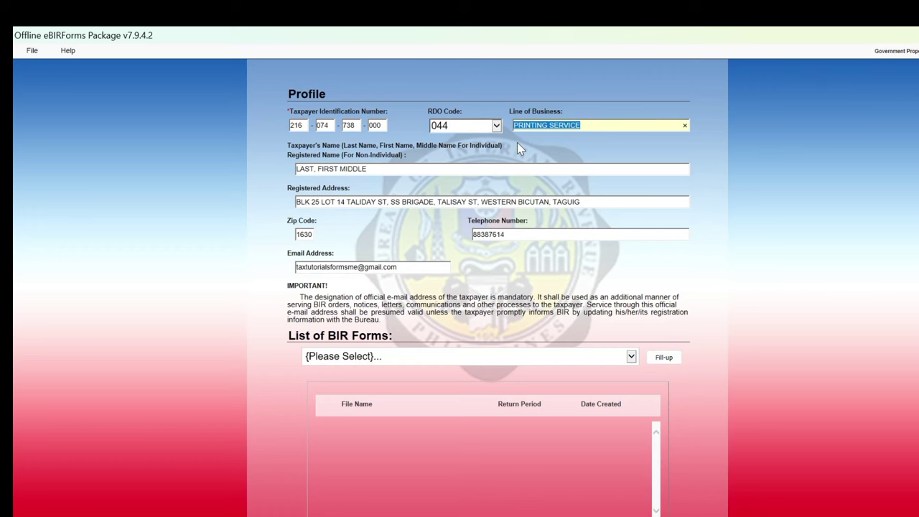
{"action": "key", "text": "Tab"}
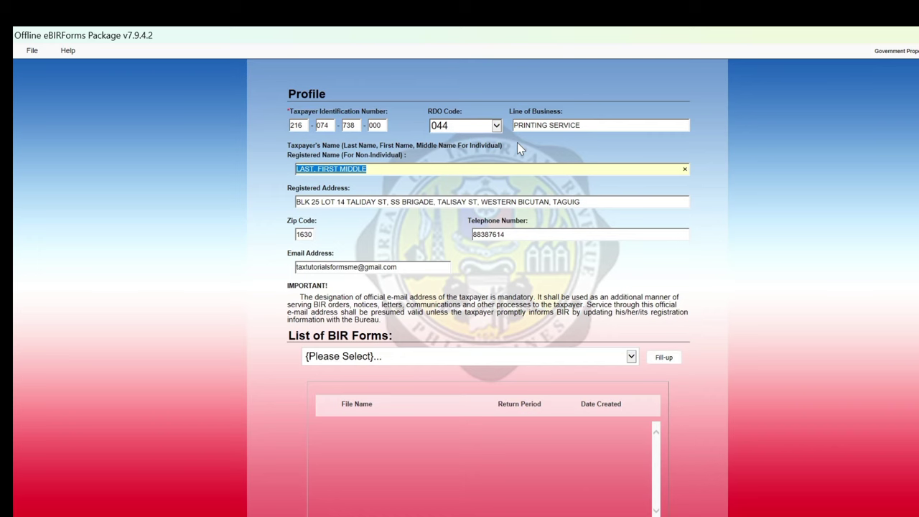
{"action": "key", "text": "Tab"}
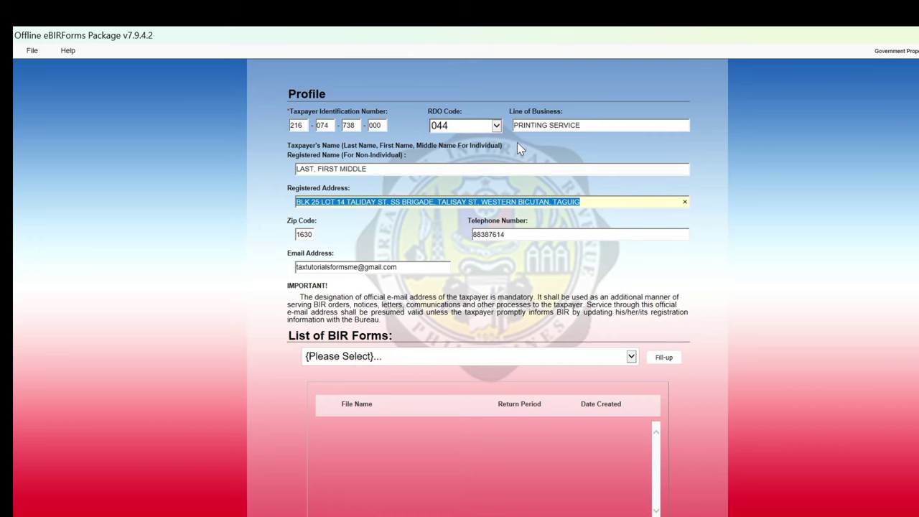
{"action": "key", "text": "Tab"}
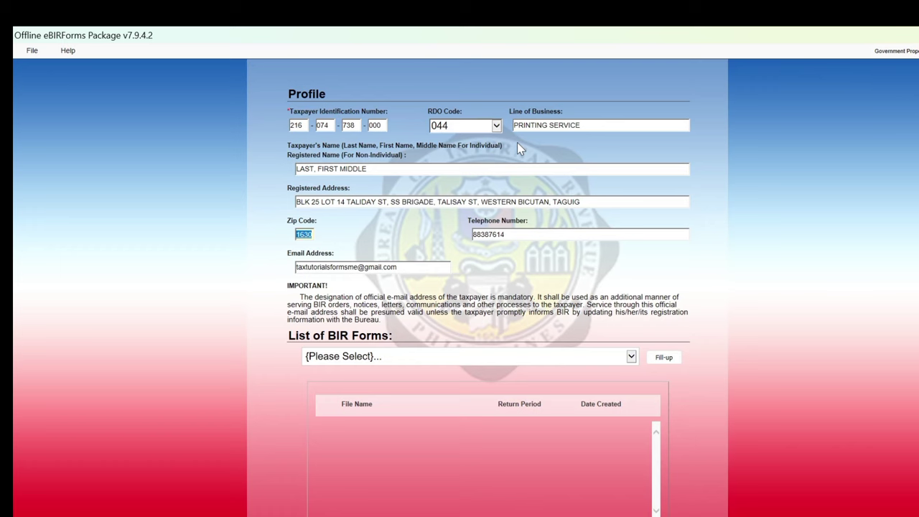
{"action": "key", "text": "Tab"}
{"action": "key", "text": "Tab"}
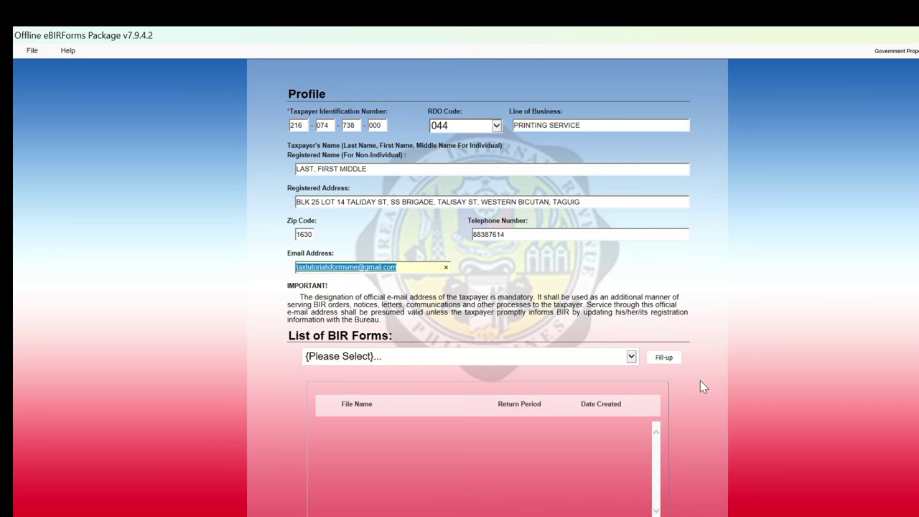
{"action": "left_click", "coordinate": [632, 359]}
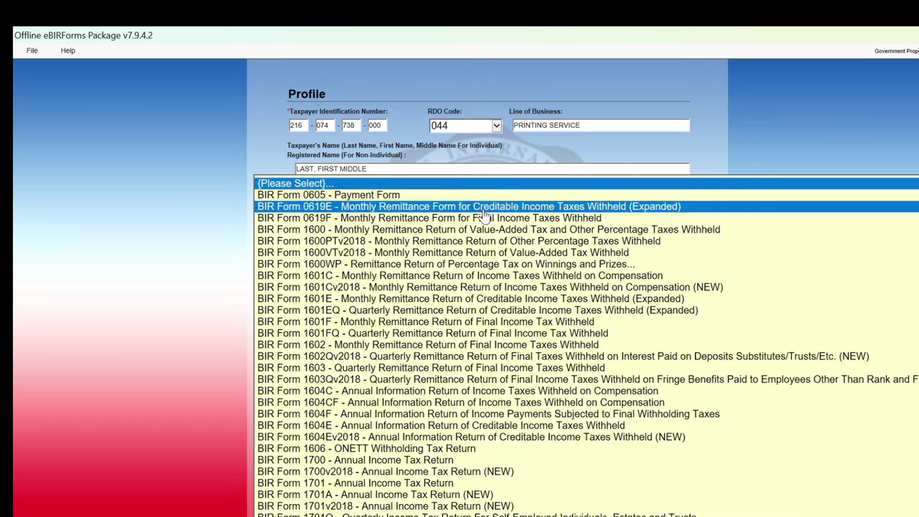
Start a new BIR Form 0619E from the forms list and acknowledge the profile-saved message.
{"action": "left_click", "coordinate": [485, 210]}
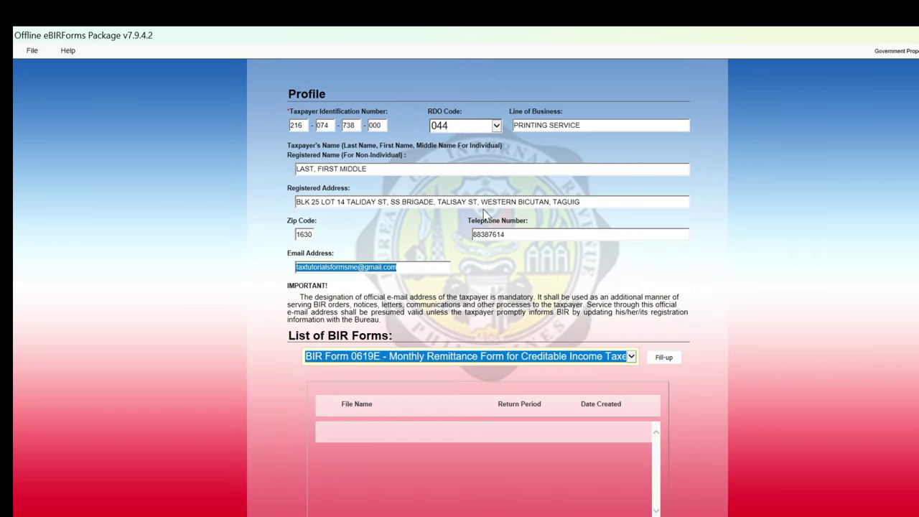
{"action": "left_click", "coordinate": [663, 361]}
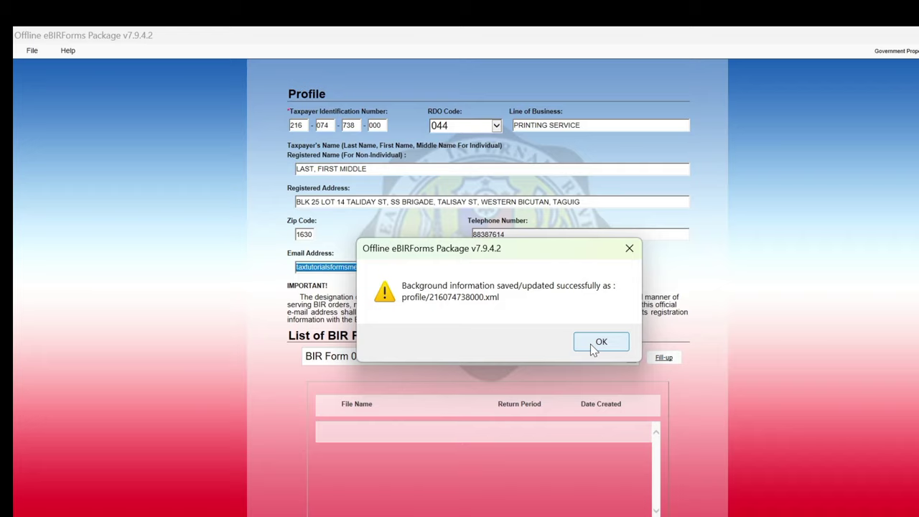
{"action": "left_click", "coordinate": [591, 345]}
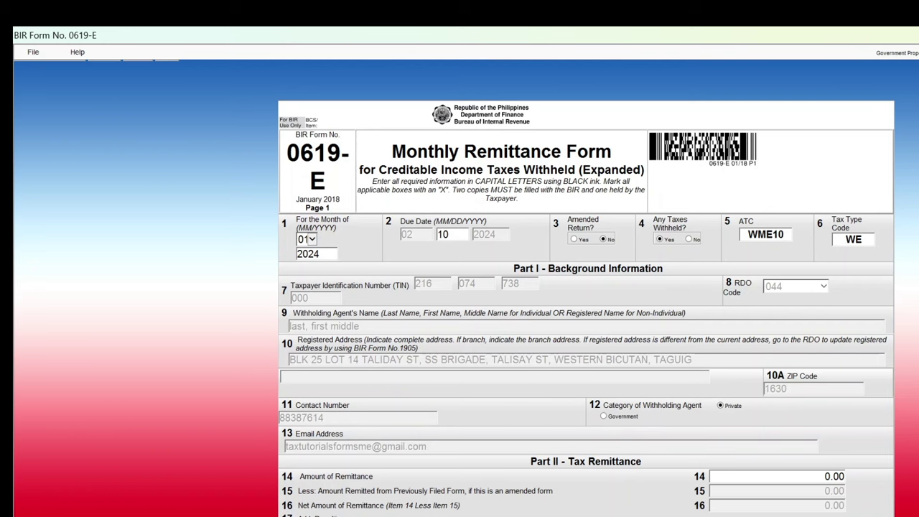
Keep the withholding agent category Private and enter 842.11 as Item 14 Amount of Remittance.
{"action": "left_click", "coordinate": [603, 416]}
{"action": "left_click", "coordinate": [722, 406]}
{"action": "scroll", "coordinate": [586, 287], "scroll_direction": "down", "scroll_amount": 5}
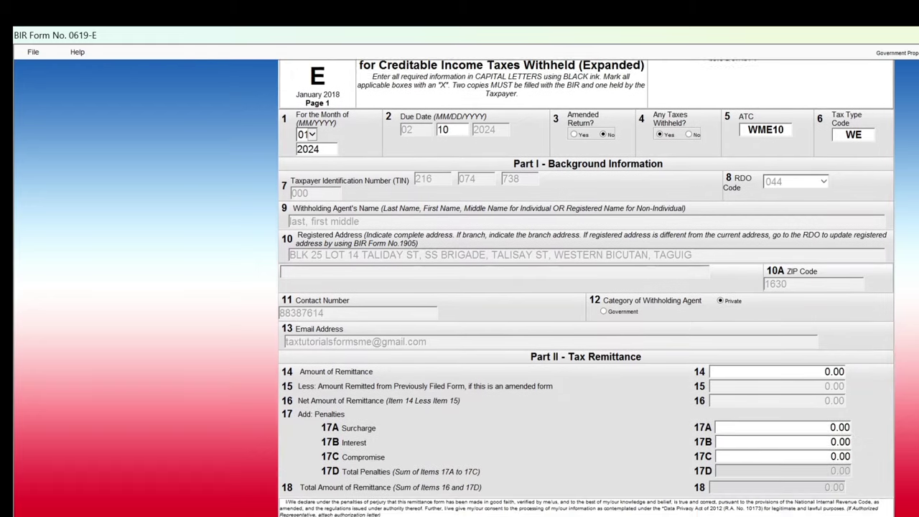
{"action": "scroll", "coordinate": [586, 287], "scroll_direction": "down", "scroll_amount": 1}
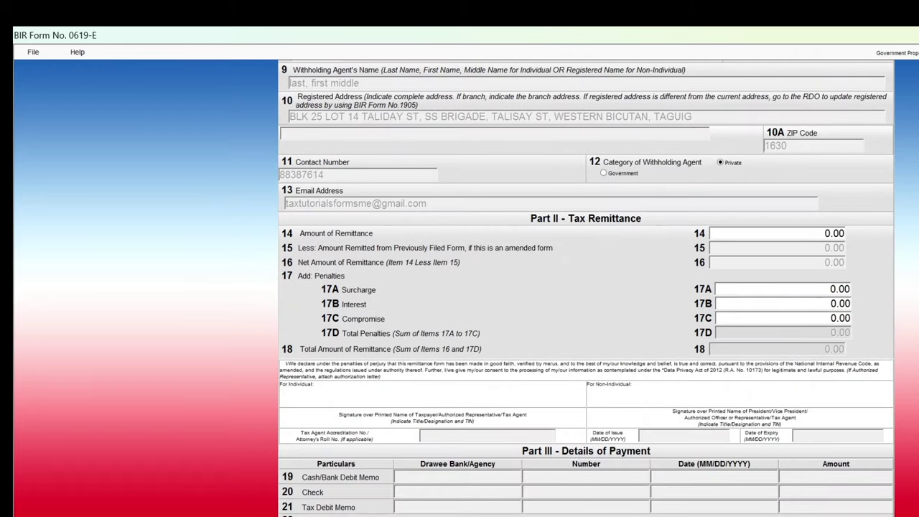
{"action": "scroll", "coordinate": [586, 287], "scroll_direction": "down", "scroll_amount": 3}
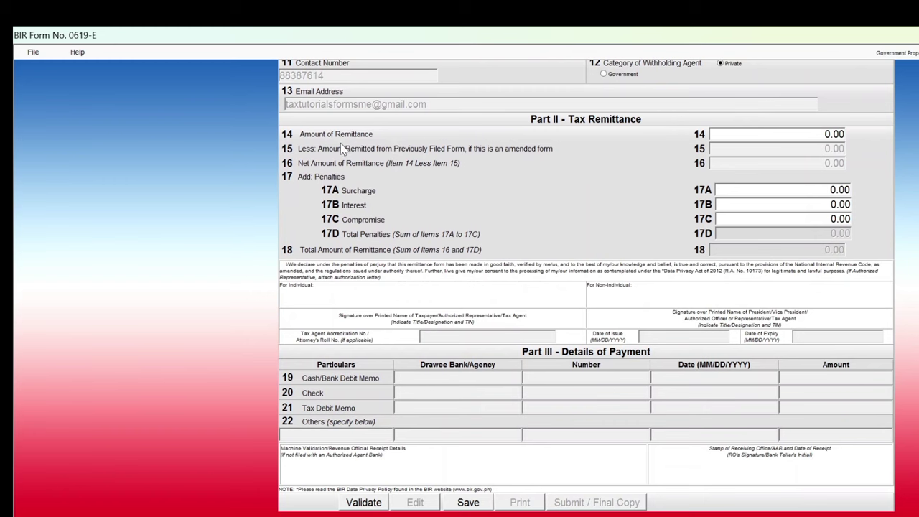
{"action": "left_click", "coordinate": [819, 134]}
{"action": "type", "text": "842.11"}
{"action": "key", "text": "Tab"}
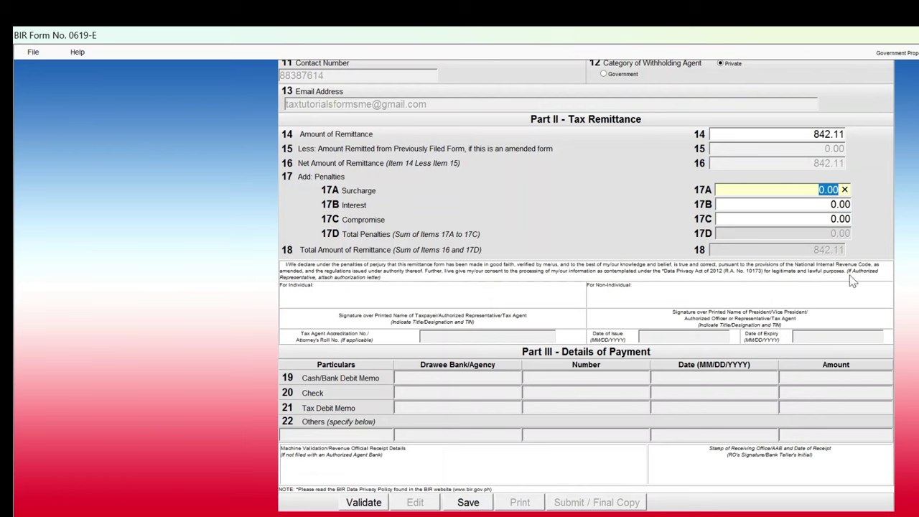
Save the 0619-E return and validate it, dismissing each confirmation message.
{"action": "left_click", "coordinate": [468, 503]}
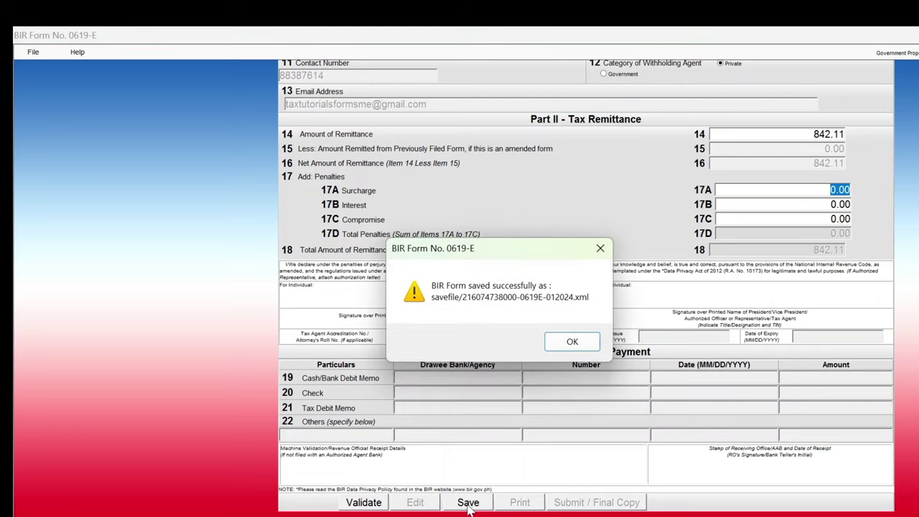
{"action": "left_click", "coordinate": [586, 348]}
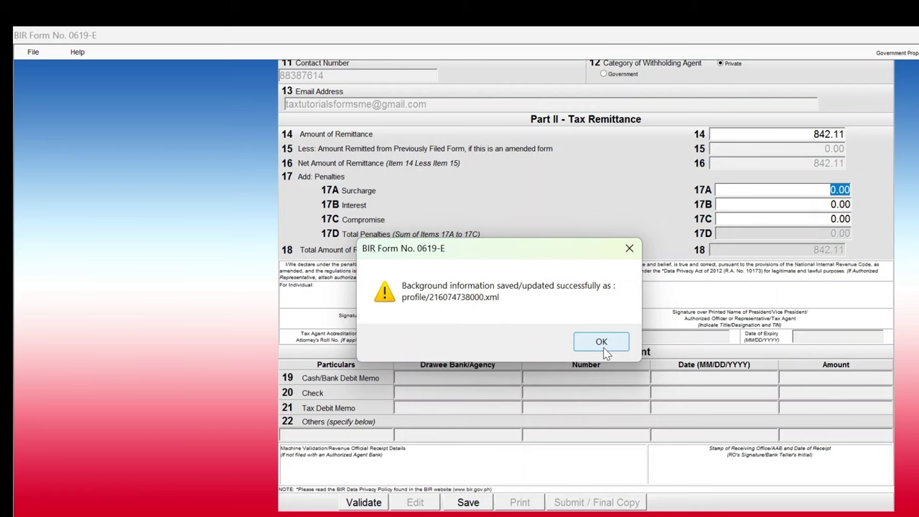
{"action": "left_click", "coordinate": [603, 346]}
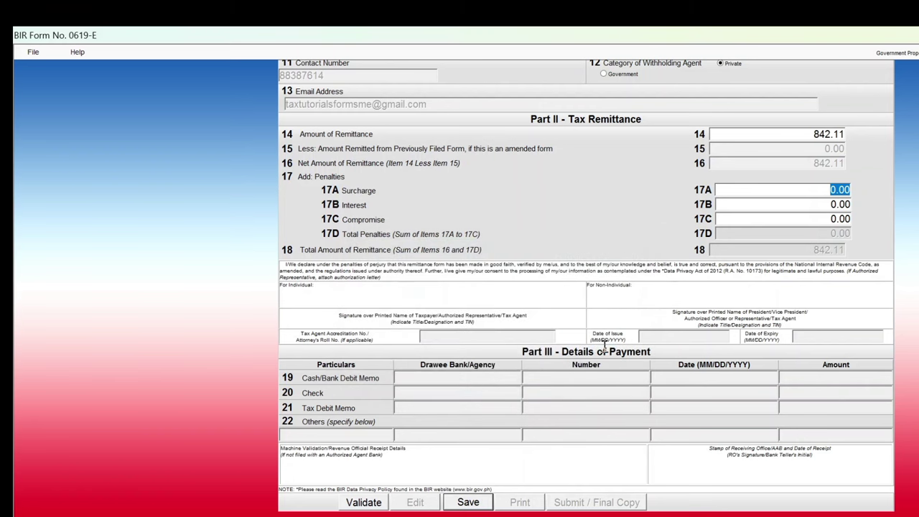
{"action": "left_click", "coordinate": [359, 503]}
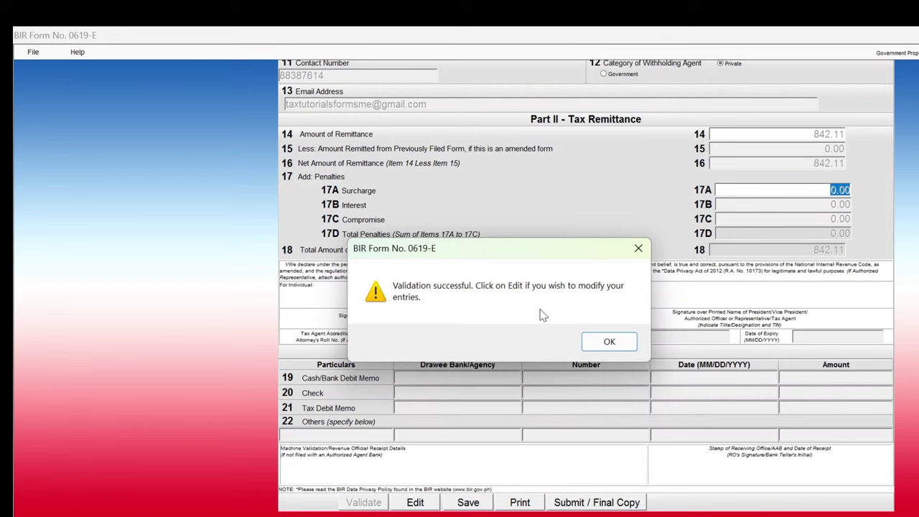
{"action": "left_click", "coordinate": [599, 347]}
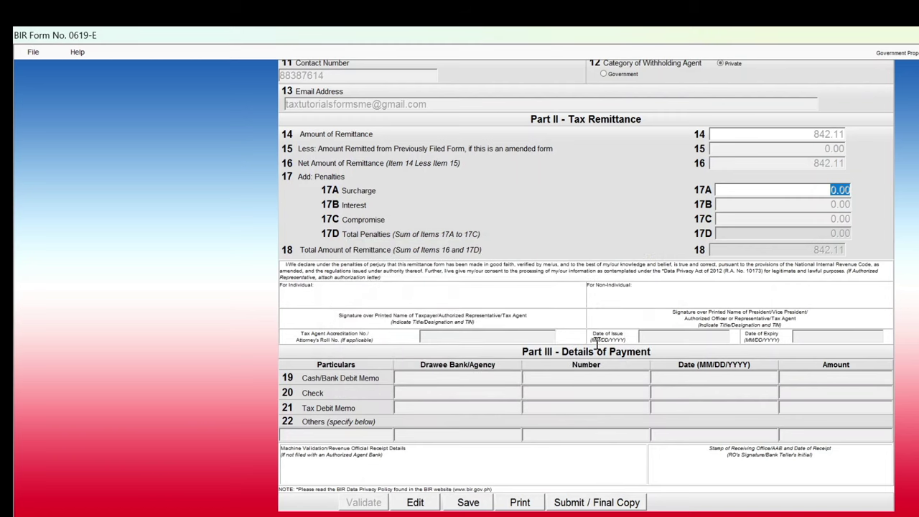
{"action": "left_click", "coordinate": [568, 510]}
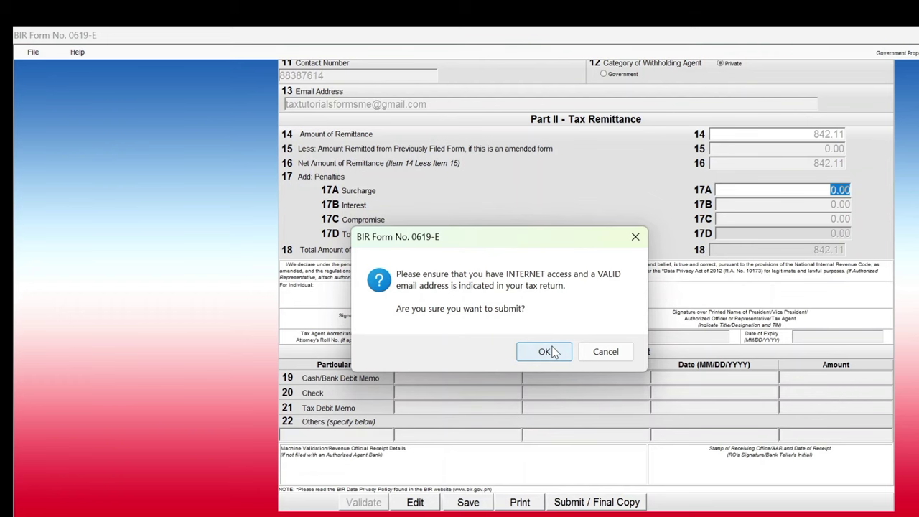
{"action": "left_click", "coordinate": [549, 352]}
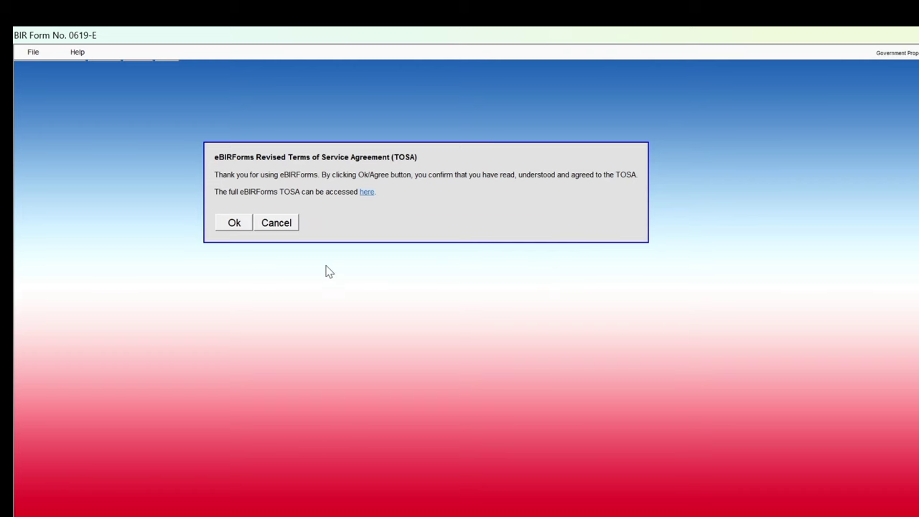
{"action": "left_click", "coordinate": [280, 223]}
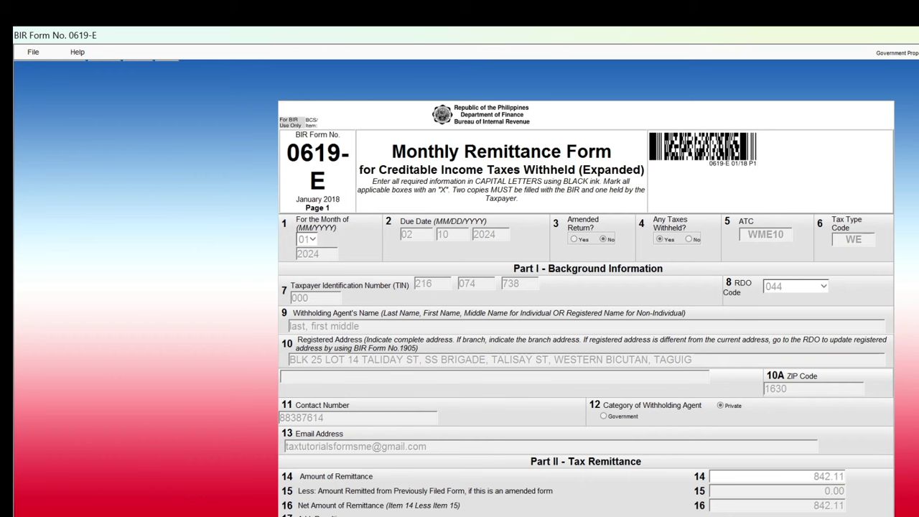
{"action": "key", "text": "Tab"}
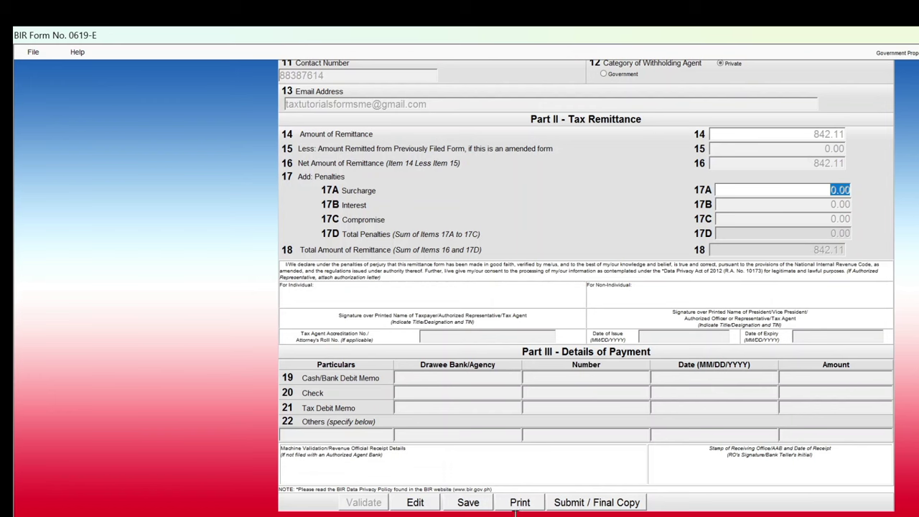
Preview the completed 0619-E for printing on A4 and scroll through it.
{"action": "left_click", "coordinate": [520, 503]}
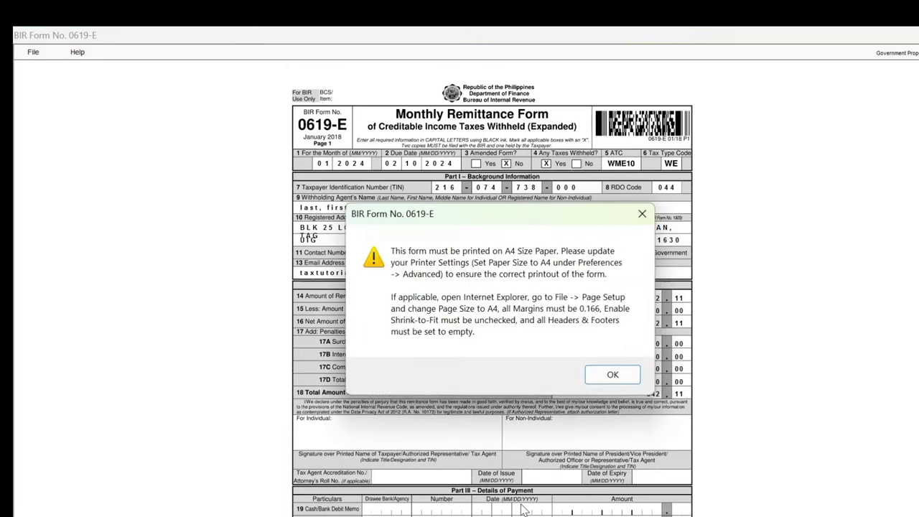
{"action": "left_click", "coordinate": [614, 376]}
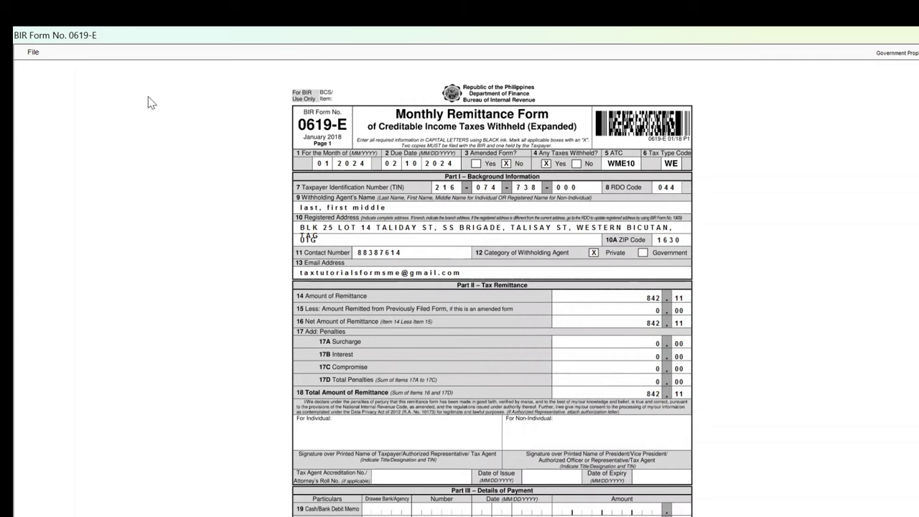
{"action": "scroll", "coordinate": [681, 273], "scroll_direction": "down", "scroll_amount": 1}
{"action": "scroll", "coordinate": [680, 273], "scroll_direction": "down", "scroll_amount": 1}
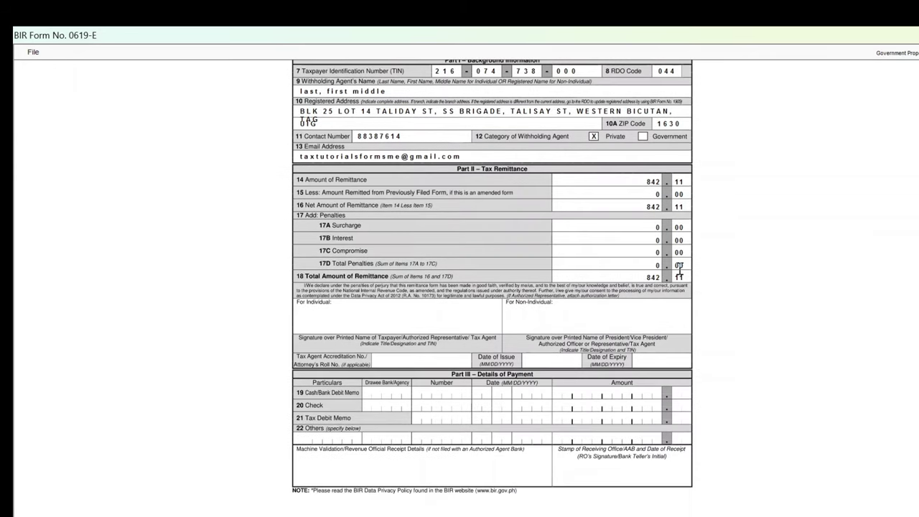